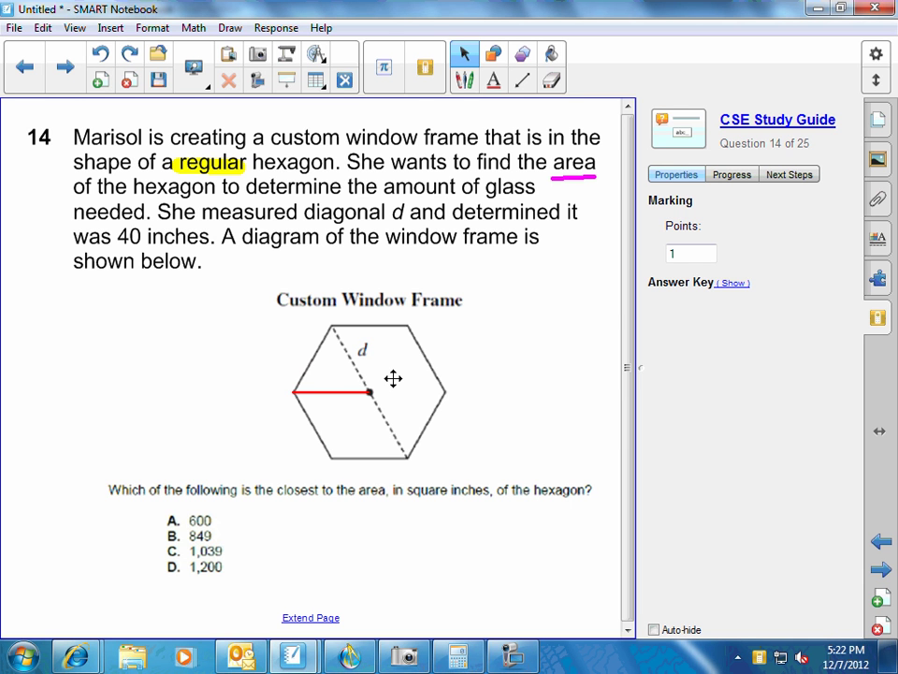
- Move to the next page's hexagon of six 60° triangles and shift it so label G shows
{"action": "key", "text": "Page_Down"}
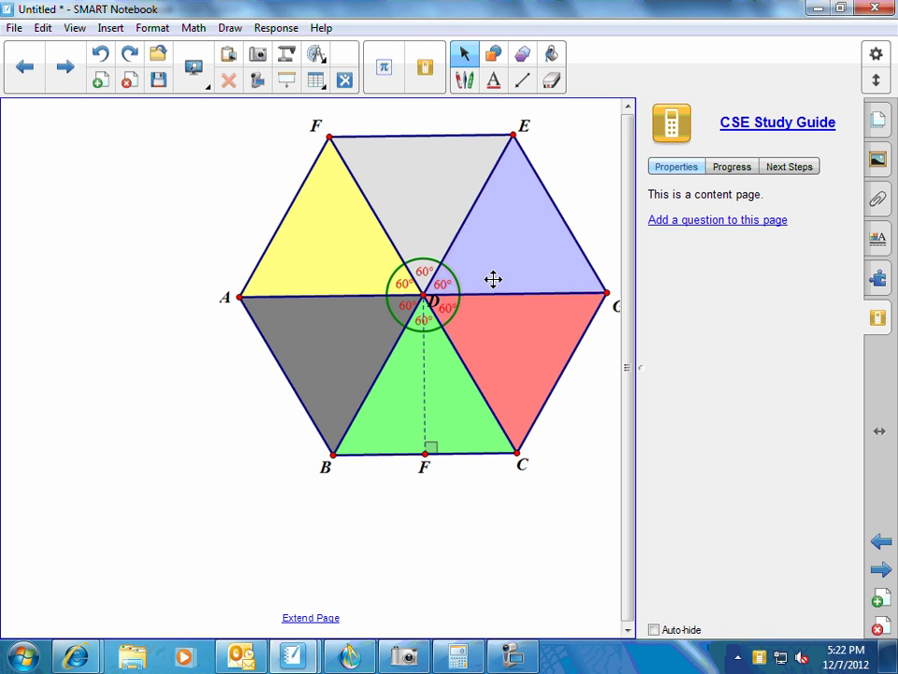
{"action": "left_click_drag", "start_coordinate": [501, 272], "coordinate": [490, 276]}
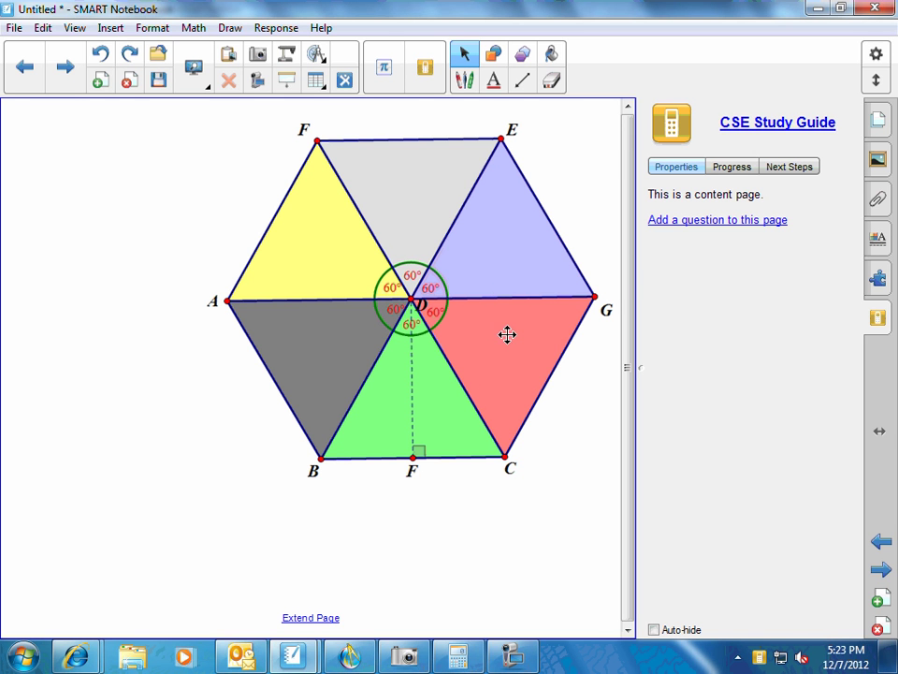
- With the pen, tick DC, BD, AD, FD, DE and DG as equal and mark the right angle at F
{"action": "left_click", "coordinate": [464, 80]}
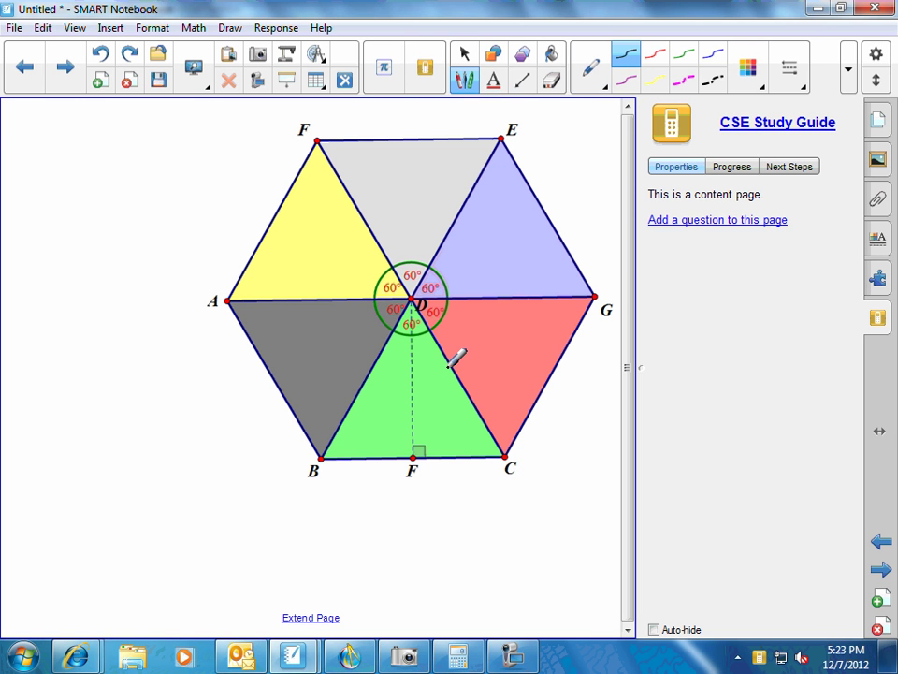
{"action": "left_click_drag", "start_coordinate": [444, 373], "coordinate": [455, 369]}
{"action": "left_click_drag", "start_coordinate": [363, 375], "coordinate": [371, 380]}
{"action": "left_click_drag", "start_coordinate": [319, 294], "coordinate": [320, 303]}
{"action": "left_click_drag", "start_coordinate": [358, 221], "coordinate": [367, 214]}
{"action": "left_click_drag", "start_coordinate": [455, 220], "coordinate": [450, 230]}
{"action": "left_click_drag", "start_coordinate": [490, 293], "coordinate": [490, 302]}
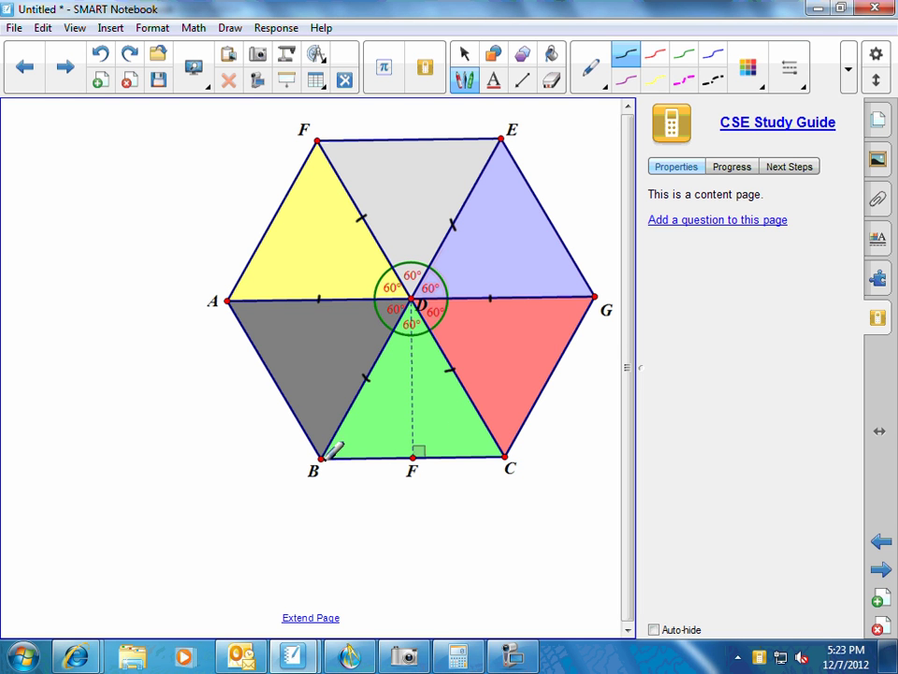
{"action": "left_click_drag", "start_coordinate": [412, 445], "coordinate": [425, 456]}
- Handwrite the 30° angle under D and the 20 in radius beside side DC
{"action": "mouse_move", "coordinate": [419, 341]}
{"action": "left_mouse_down"}
{"action": "mouse_move", "coordinate": [421, 354]}
{"action": "mouse_move", "coordinate": [429, 334]}
{"action": "left_mouse_up"}
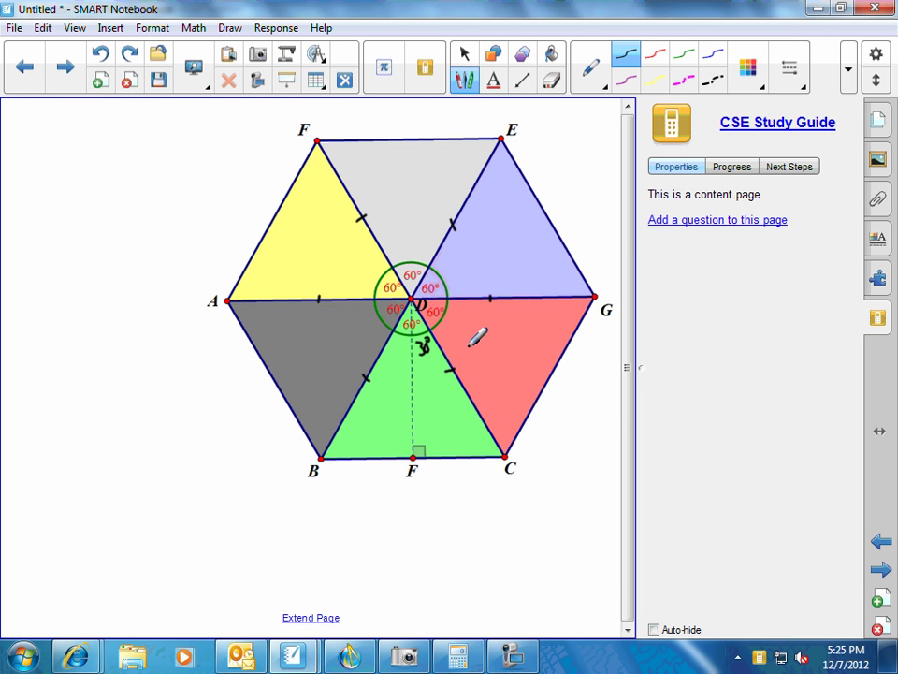
{"action": "mouse_move", "coordinate": [459, 348]}
{"action": "left_mouse_down"}
{"action": "mouse_move", "coordinate": [487, 350]}
{"action": "mouse_move", "coordinate": [482, 343]}
{"action": "mouse_move", "coordinate": [498, 362]}
{"action": "left_mouse_up"}
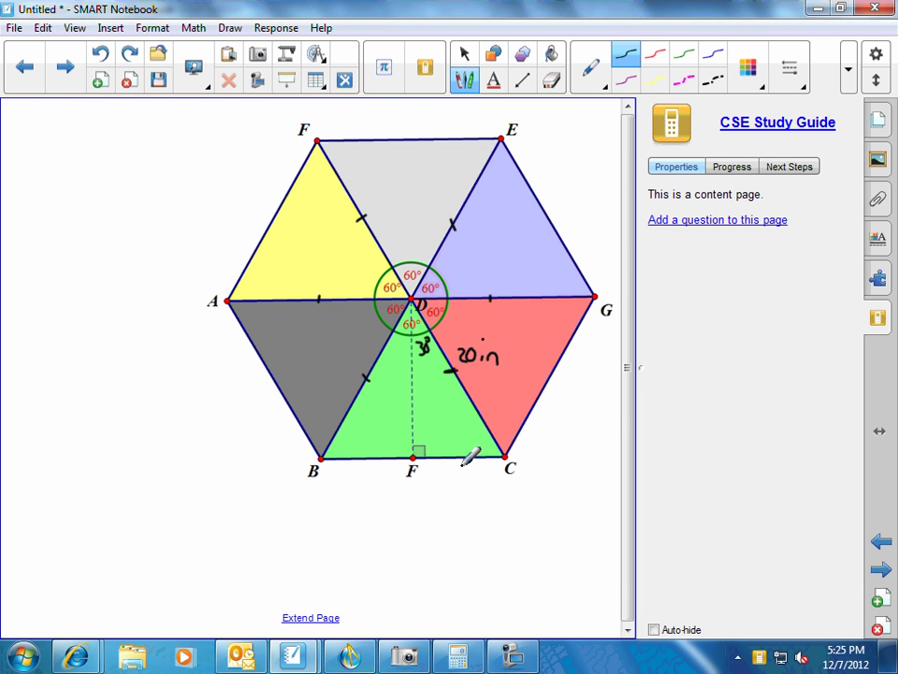
- In blue ink, label FC as x and the dashed altitude as y, and mark the right angle at F
{"action": "left_click", "coordinate": [713, 53]}
{"action": "mouse_move", "coordinate": [439, 470]}
{"action": "left_mouse_down"}
{"action": "mouse_move", "coordinate": [452, 488]}
{"action": "mouse_move", "coordinate": [439, 489]}
{"action": "left_mouse_up"}
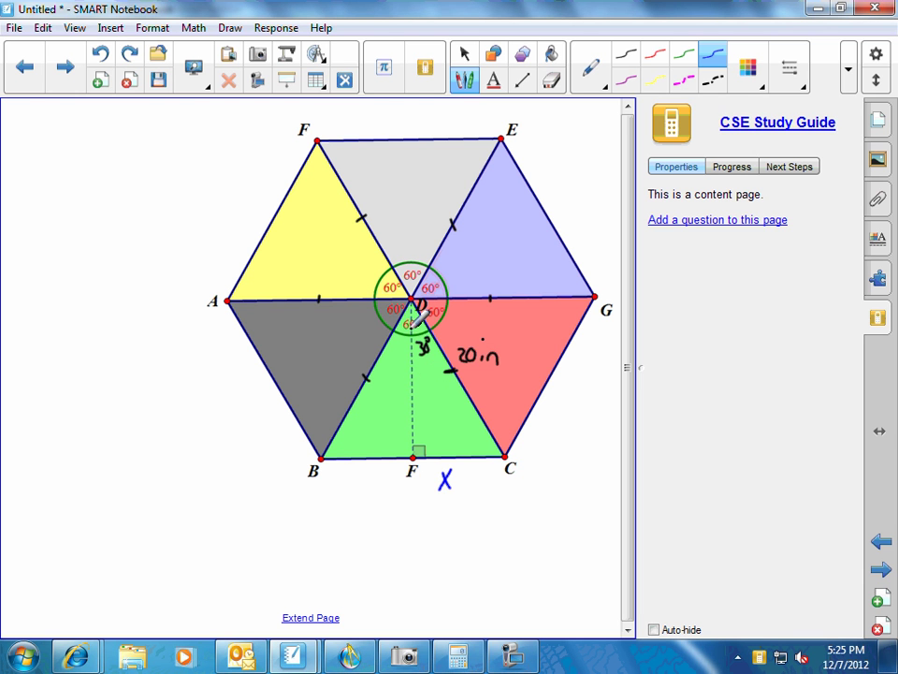
{"action": "left_click_drag", "start_coordinate": [391, 373], "coordinate": [397, 384]}
{"action": "left_click_drag", "start_coordinate": [402, 372], "coordinate": [395, 394]}
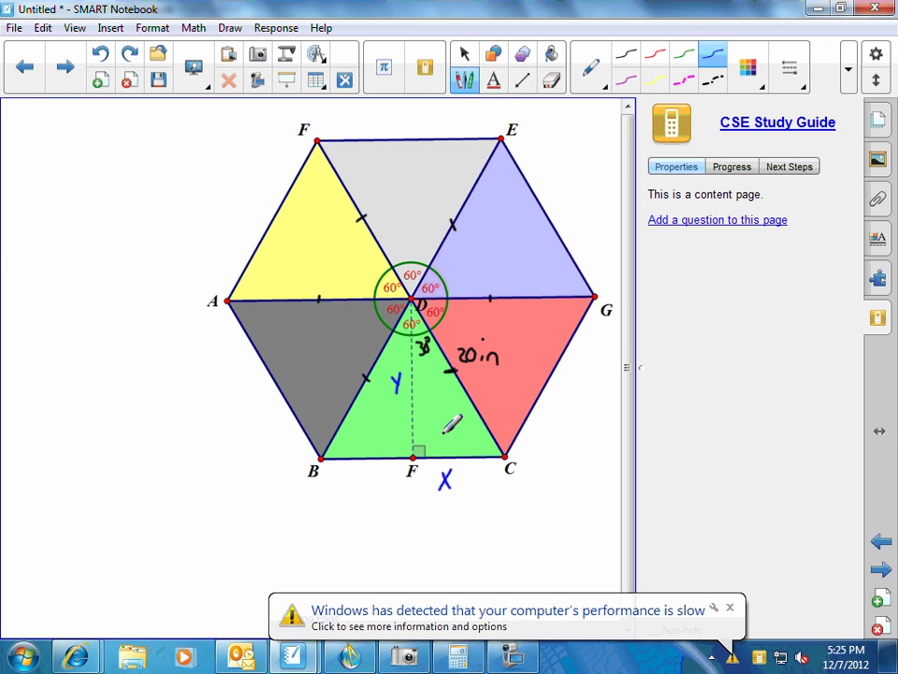
{"action": "left_click_drag", "start_coordinate": [413, 447], "coordinate": [424, 458]}
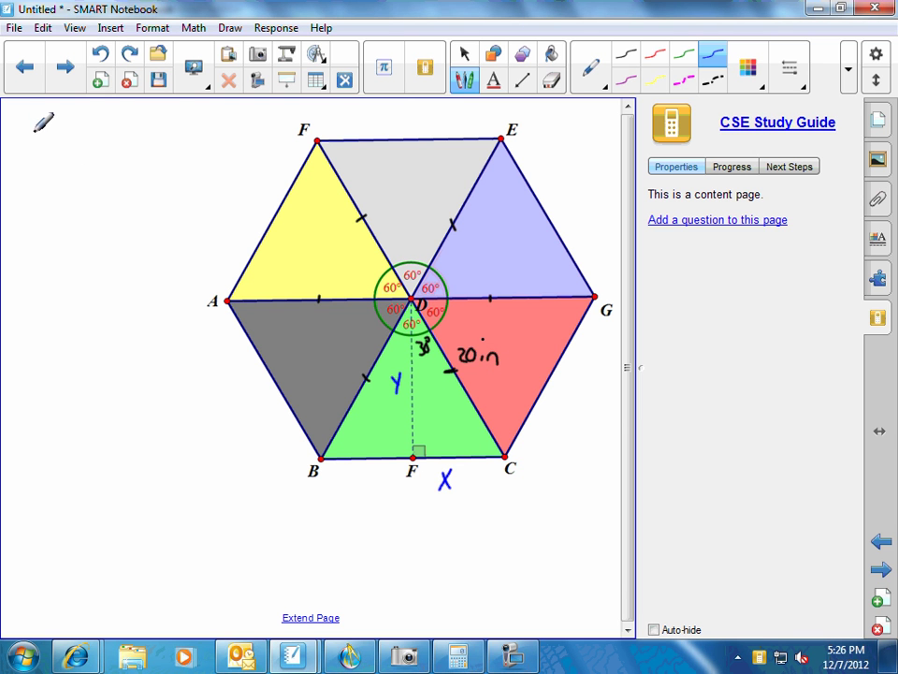
- Write sin30 = x/30 at top left, then erase the 30 and replace it with 20
{"action": "mouse_move", "coordinate": [38, 131]}
{"action": "left_mouse_down"}
{"action": "mouse_move", "coordinate": [28, 146]}
{"action": "mouse_move", "coordinate": [62, 147]}
{"action": "mouse_move", "coordinate": [88, 131]}
{"action": "mouse_move", "coordinate": [117, 138]}
{"action": "mouse_move", "coordinate": [117, 147]}
{"action": "mouse_move", "coordinate": [148, 129]}
{"action": "left_mouse_up"}
{"action": "mouse_move", "coordinate": [148, 114]}
{"action": "left_mouse_down"}
{"action": "mouse_move", "coordinate": [137, 129]}
{"action": "mouse_move", "coordinate": [138, 158]}
{"action": "mouse_move", "coordinate": [156, 145]}
{"action": "left_mouse_up"}
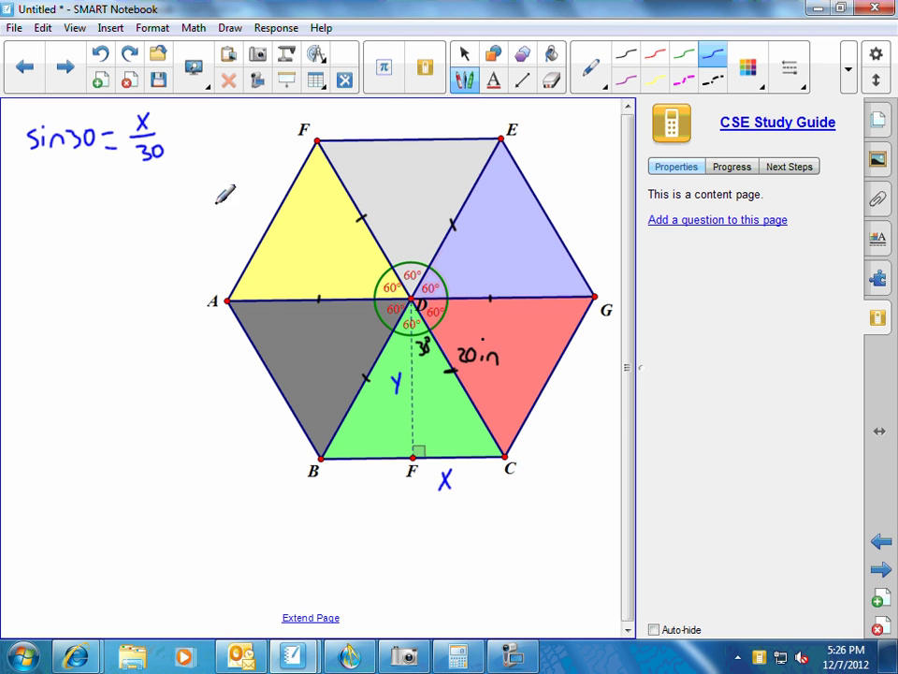
{"action": "left_click", "coordinate": [551, 81]}
{"action": "left_click_drag", "start_coordinate": [165, 146], "coordinate": [144, 155]}
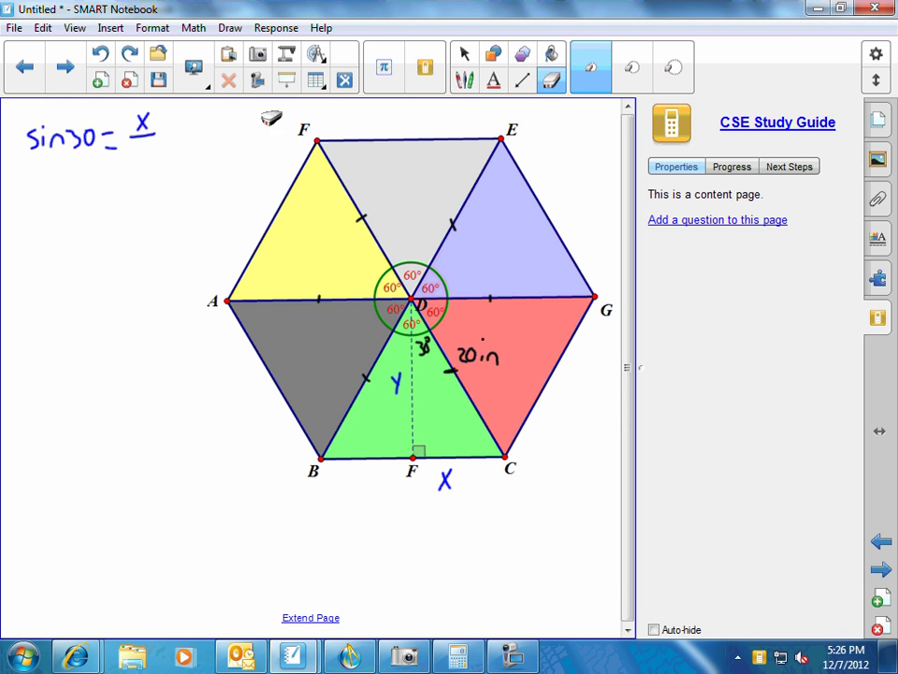
{"action": "left_click", "coordinate": [464, 80]}
{"action": "mouse_move", "coordinate": [134, 151]}
{"action": "left_mouse_down"}
{"action": "mouse_move", "coordinate": [143, 164]}
{"action": "mouse_move", "coordinate": [152, 151]}
{"action": "left_mouse_up"}
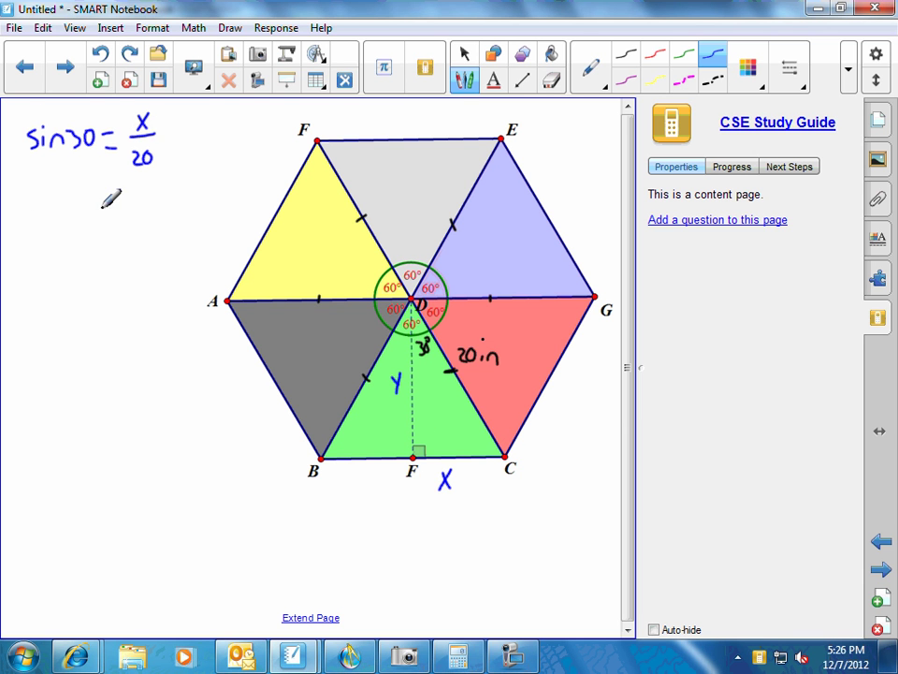
- Below it, write the rearranged equation 20·sin30 = x
{"action": "mouse_move", "coordinate": [26, 205]}
{"action": "left_mouse_down"}
{"action": "mouse_move", "coordinate": [38, 216]}
{"action": "mouse_move", "coordinate": [44, 203]}
{"action": "mouse_move", "coordinate": [62, 215]}
{"action": "mouse_move", "coordinate": [137, 199]}
{"action": "mouse_move", "coordinate": [152, 210]}
{"action": "left_mouse_up"}
{"action": "left_click", "coordinate": [56, 214]}
{"action": "left_click", "coordinate": [77, 199]}
{"action": "left_click_drag", "start_coordinate": [153, 192], "coordinate": [142, 209]}
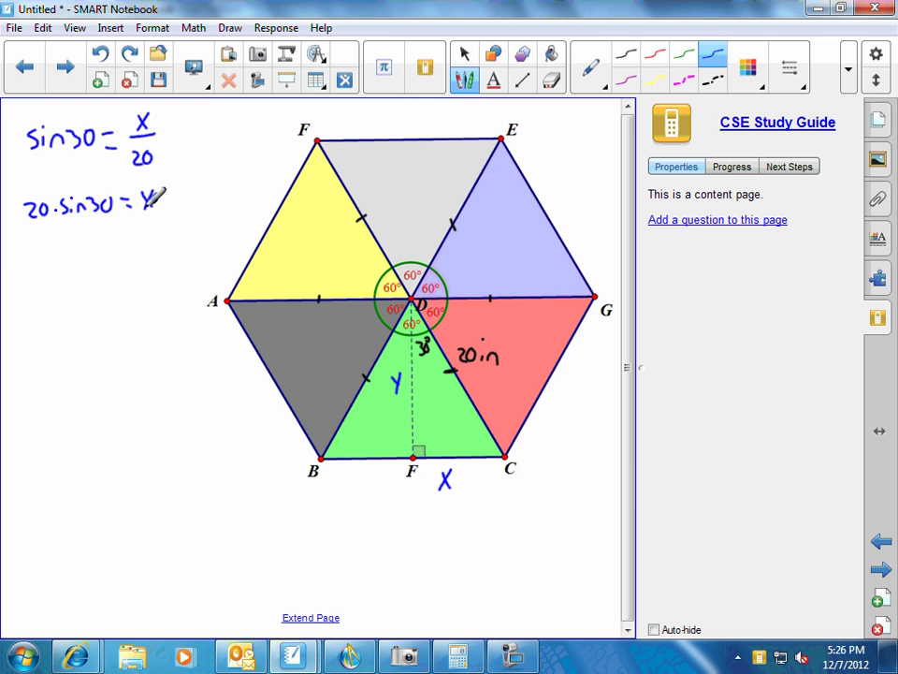
- In Calculator's scientific degree mode, compute sin 30 × 20 to get 10
{"action": "left_click", "coordinate": [457, 655]}
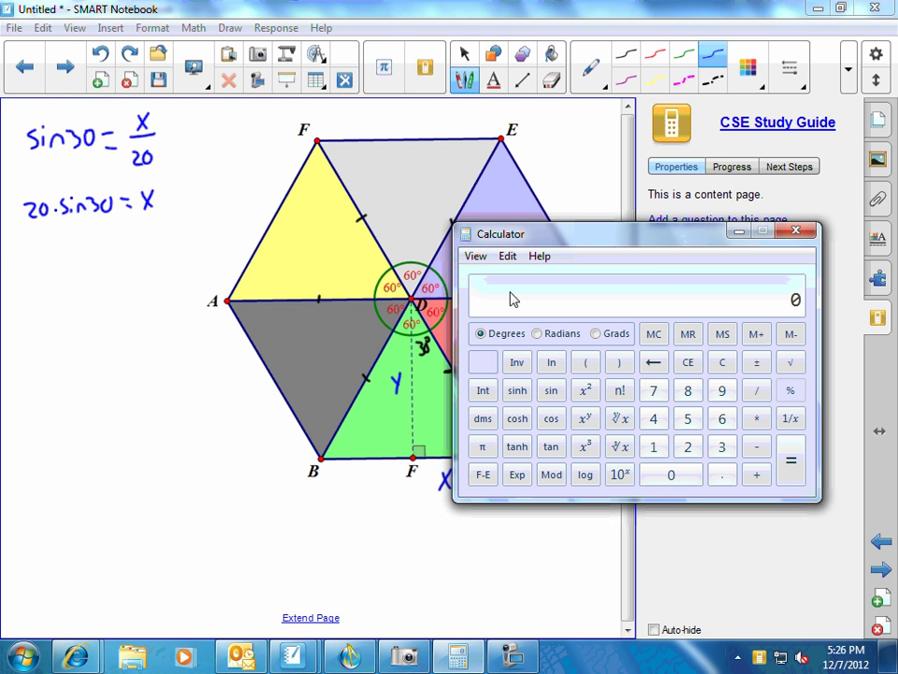
{"action": "left_click", "coordinate": [479, 256]}
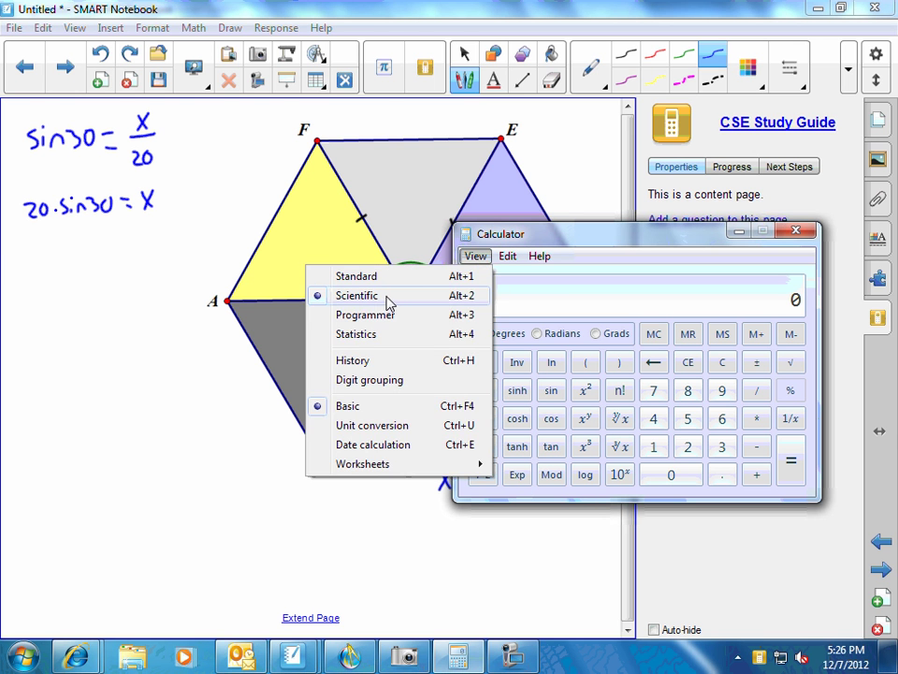
{"action": "left_click", "coordinate": [477, 256]}
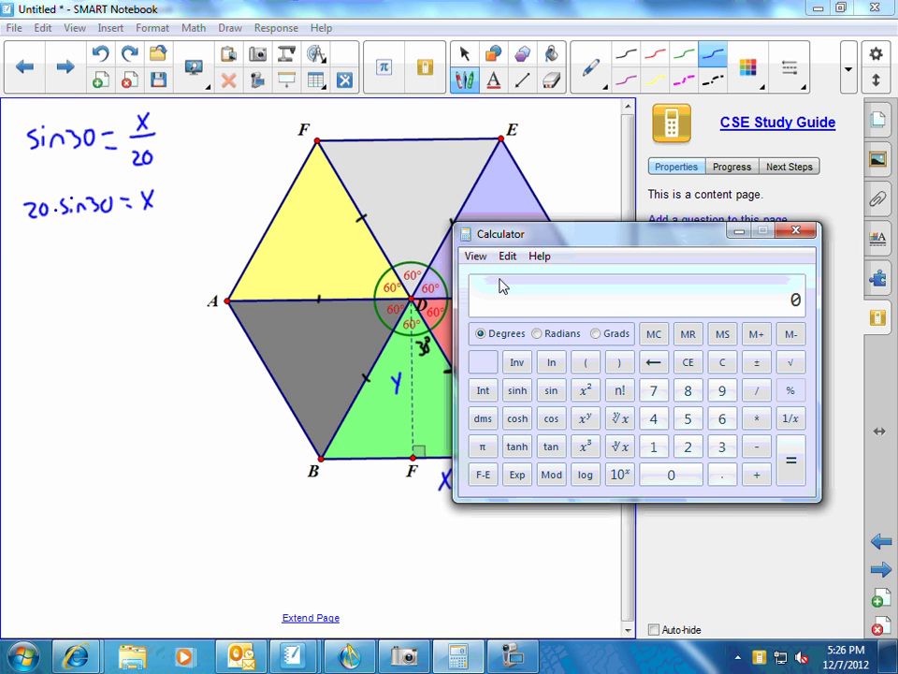
{"action": "left_click", "coordinate": [724, 449]}
{"action": "left_click", "coordinate": [686, 477]}
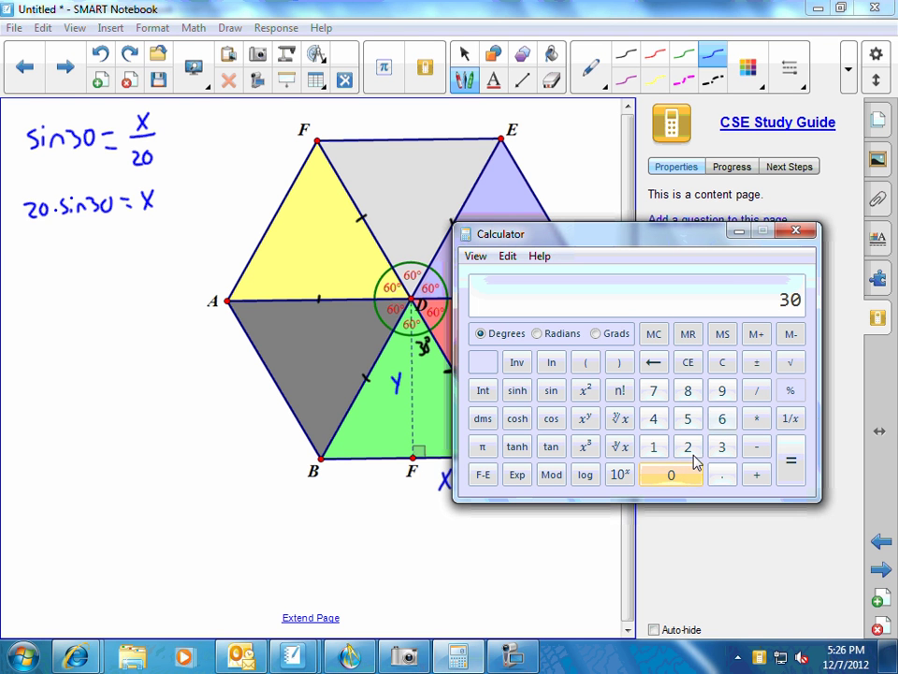
{"action": "left_click", "coordinate": [552, 391]}
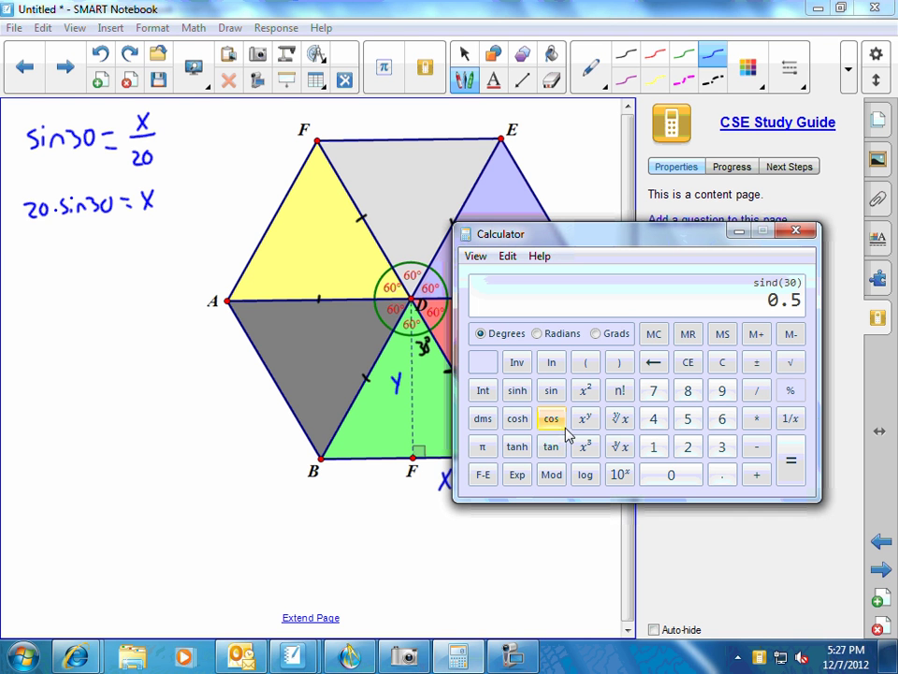
{"action": "left_click", "coordinate": [757, 418]}
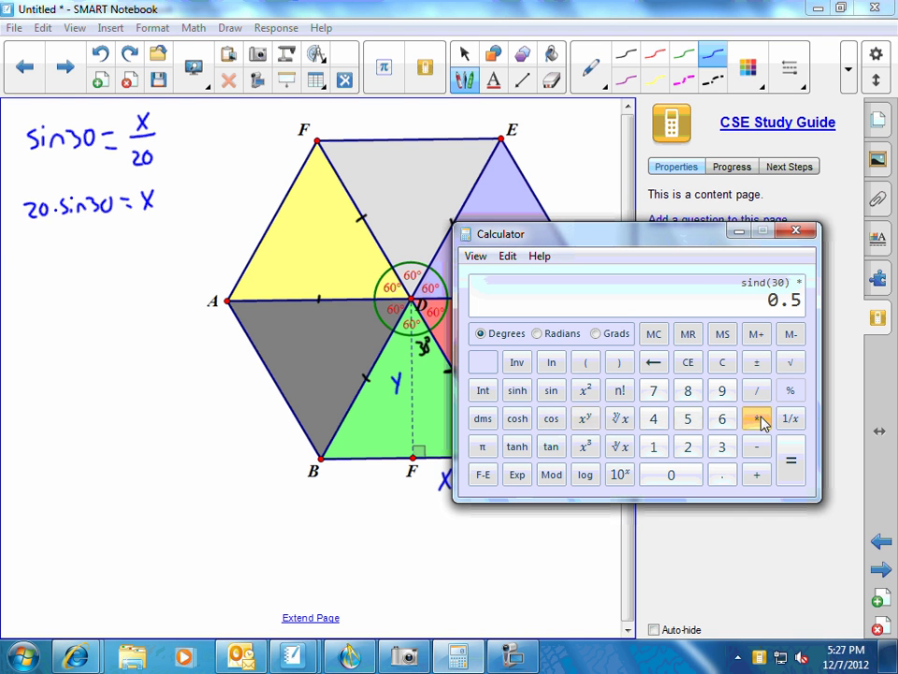
{"action": "left_click", "coordinate": [690, 448]}
{"action": "left_click", "coordinate": [672, 475]}
{"action": "left_click", "coordinate": [791, 462]}
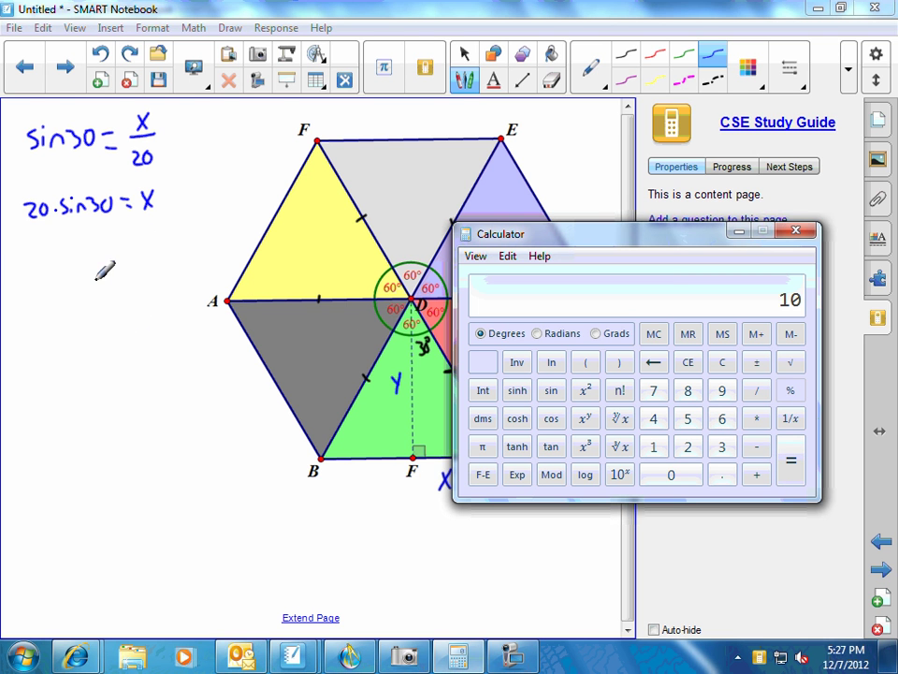
- Write x = 10 under the equations and beside side FC, then select the green pen
{"action": "mouse_move", "coordinate": [64, 238]}
{"action": "left_mouse_down"}
{"action": "mouse_move", "coordinate": [59, 250]}
{"action": "mouse_move", "coordinate": [91, 237]}
{"action": "left_mouse_up"}
{"action": "left_click_drag", "start_coordinate": [80, 245], "coordinate": [95, 250]}
{"action": "left_click_drag", "start_coordinate": [104, 234], "coordinate": [103, 234]}
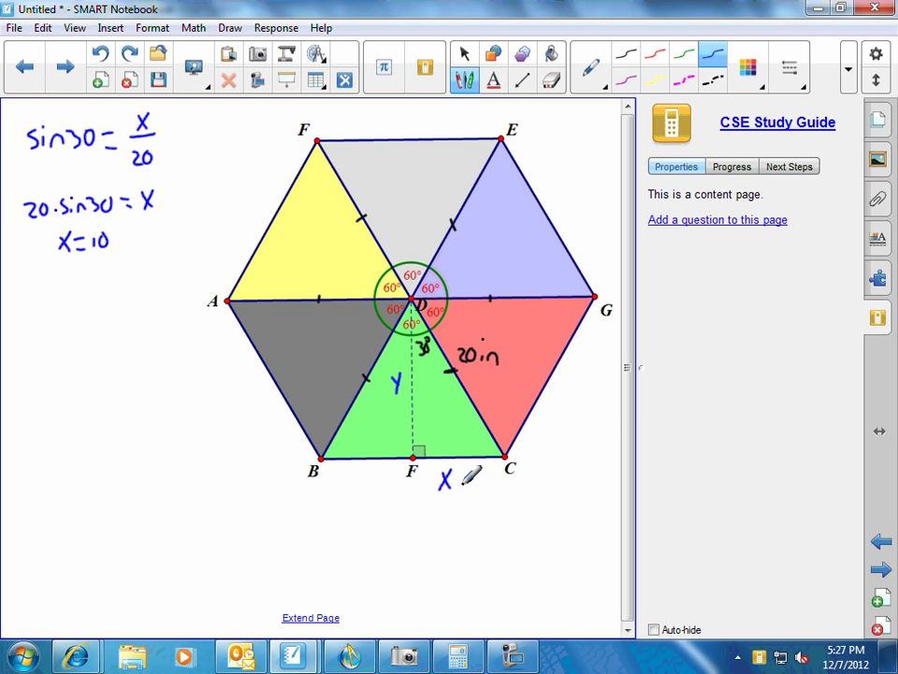
{"action": "left_click_drag", "start_coordinate": [456, 476], "coordinate": [465, 476]}
{"action": "left_click_drag", "start_coordinate": [455, 484], "coordinate": [471, 488]}
{"action": "left_click_drag", "start_coordinate": [481, 472], "coordinate": [480, 472]}
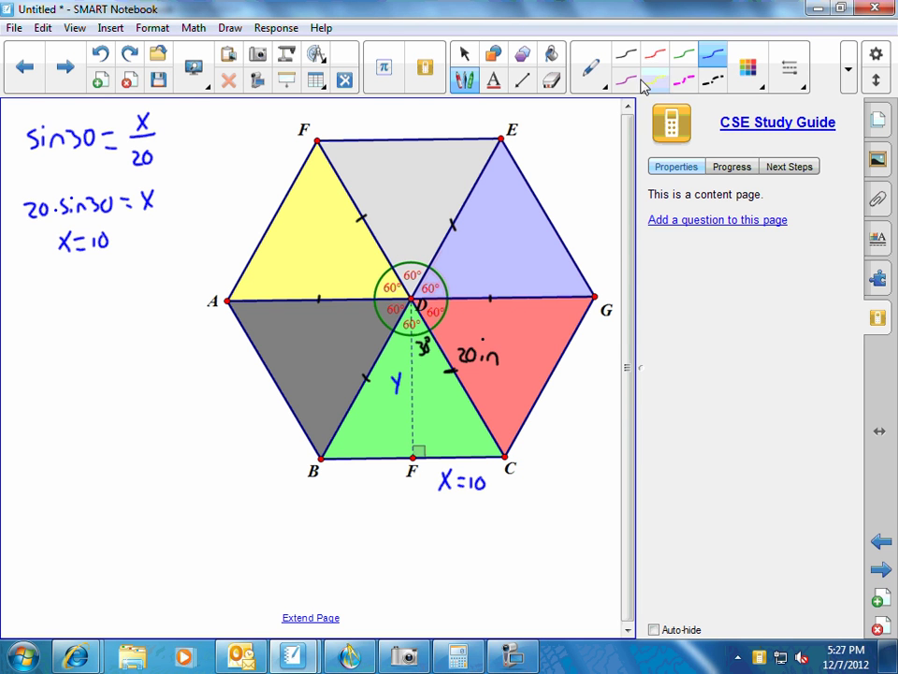
{"action": "left_click", "coordinate": [681, 56]}
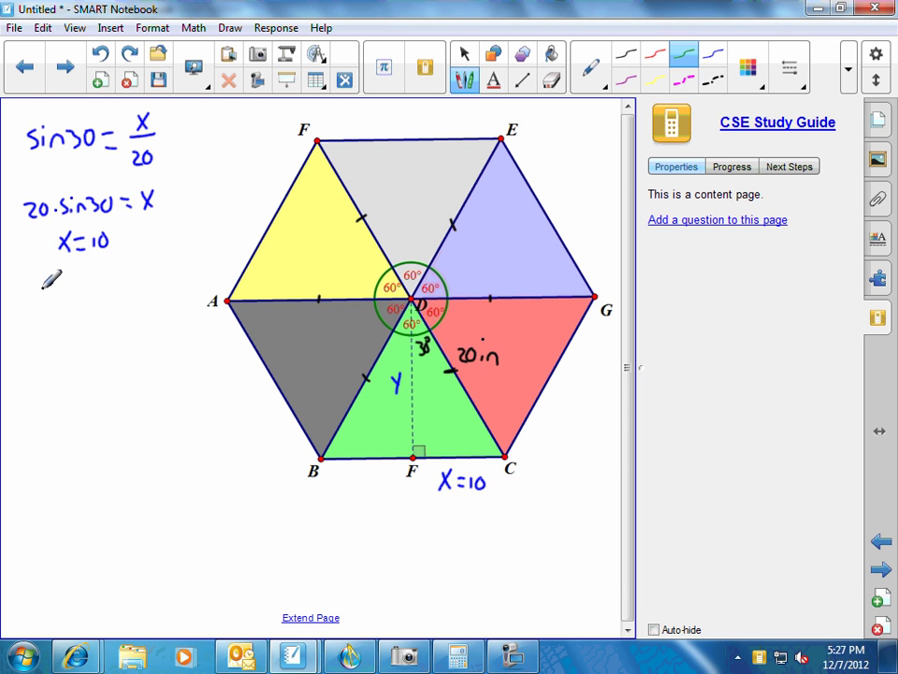
- Write cos30 = y/20 under x = 10, then rearrange it below as 20·cos30 = y
{"action": "mouse_move", "coordinate": [43, 286]}
{"action": "left_mouse_down"}
{"action": "mouse_move", "coordinate": [42, 292]}
{"action": "mouse_move", "coordinate": [55, 289]}
{"action": "left_mouse_up"}
{"action": "mouse_move", "coordinate": [61, 286]}
{"action": "left_mouse_down"}
{"action": "mouse_move", "coordinate": [67, 294]}
{"action": "mouse_move", "coordinate": [108, 284]}
{"action": "left_mouse_up"}
{"action": "left_click_drag", "start_coordinate": [96, 291], "coordinate": [108, 291]}
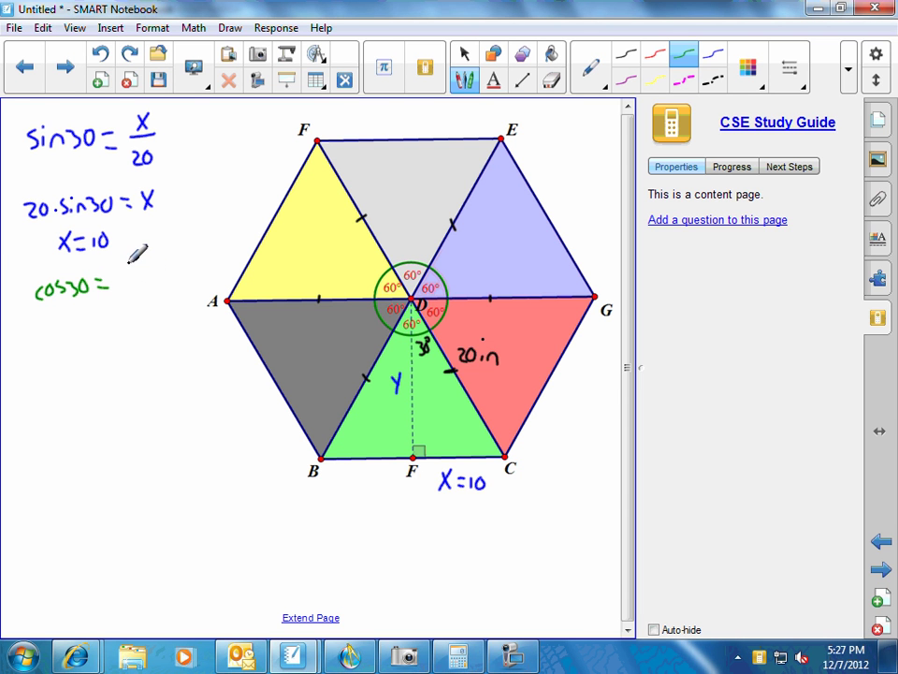
{"action": "left_click_drag", "start_coordinate": [125, 262], "coordinate": [131, 269]}
{"action": "left_click_drag", "start_coordinate": [137, 261], "coordinate": [134, 296]}
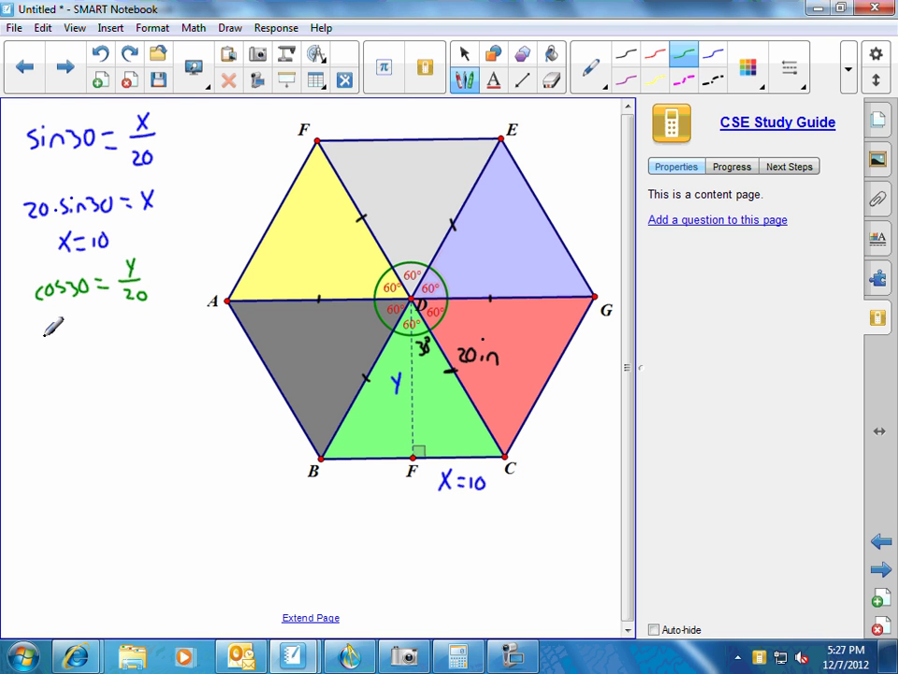
{"action": "mouse_move", "coordinate": [37, 332]}
{"action": "left_mouse_down"}
{"action": "mouse_move", "coordinate": [47, 347]}
{"action": "mouse_move", "coordinate": [56, 337]}
{"action": "mouse_move", "coordinate": [74, 344]}
{"action": "left_mouse_up"}
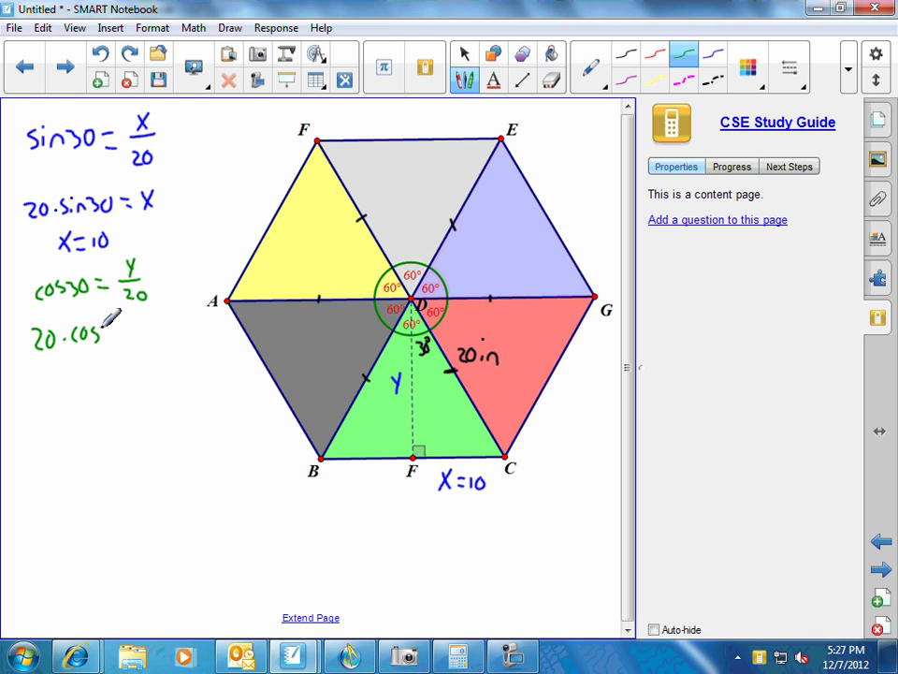
{"action": "mouse_move", "coordinate": [123, 324]}
{"action": "left_mouse_down"}
{"action": "mouse_move", "coordinate": [125, 344]}
{"action": "mouse_move", "coordinate": [139, 330]}
{"action": "mouse_move", "coordinate": [165, 348]}
{"action": "left_mouse_up"}
- Compute 20 × cos 30 ≈ 17.32 in Calculator and label the altitude y ≈ 17.3
{"action": "left_click", "coordinate": [457, 654]}
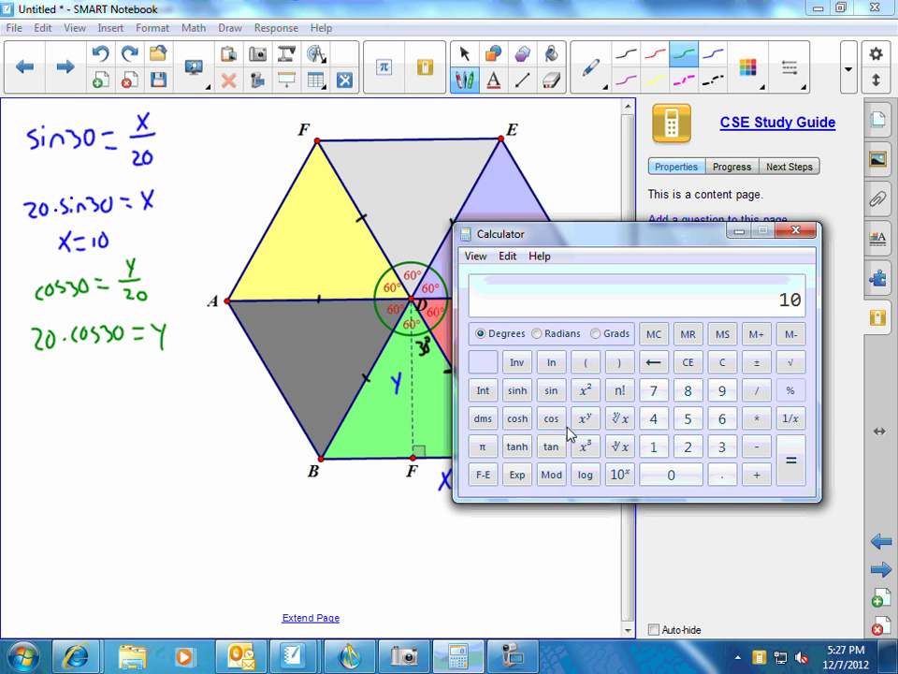
{"action": "left_click", "coordinate": [722, 447]}
{"action": "left_click", "coordinate": [670, 475]}
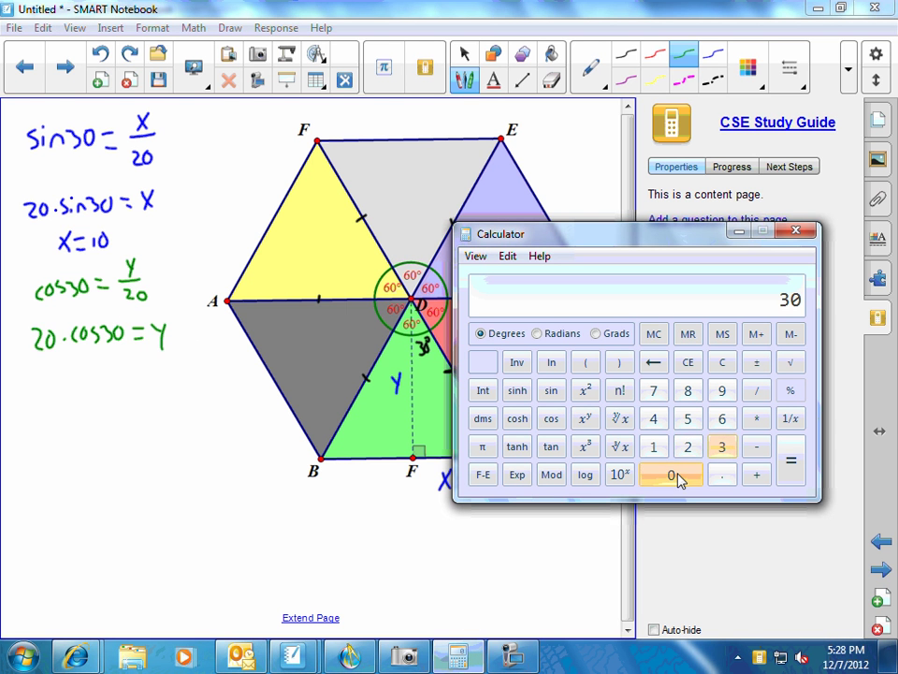
{"action": "left_click", "coordinate": [552, 419]}
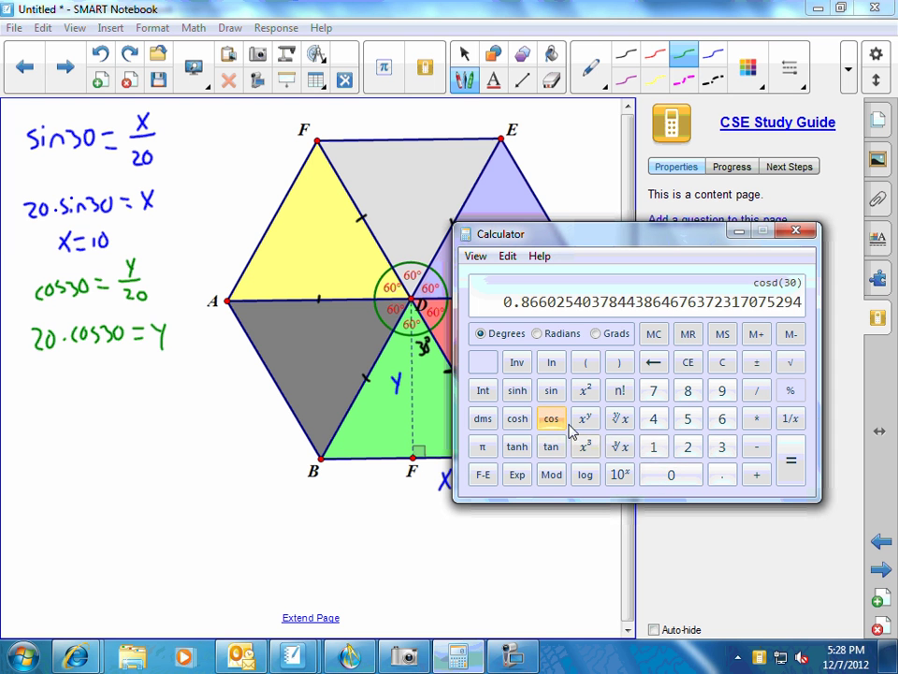
{"action": "left_click", "coordinate": [758, 420]}
{"action": "left_click", "coordinate": [688, 448]}
{"action": "left_click", "coordinate": [674, 476]}
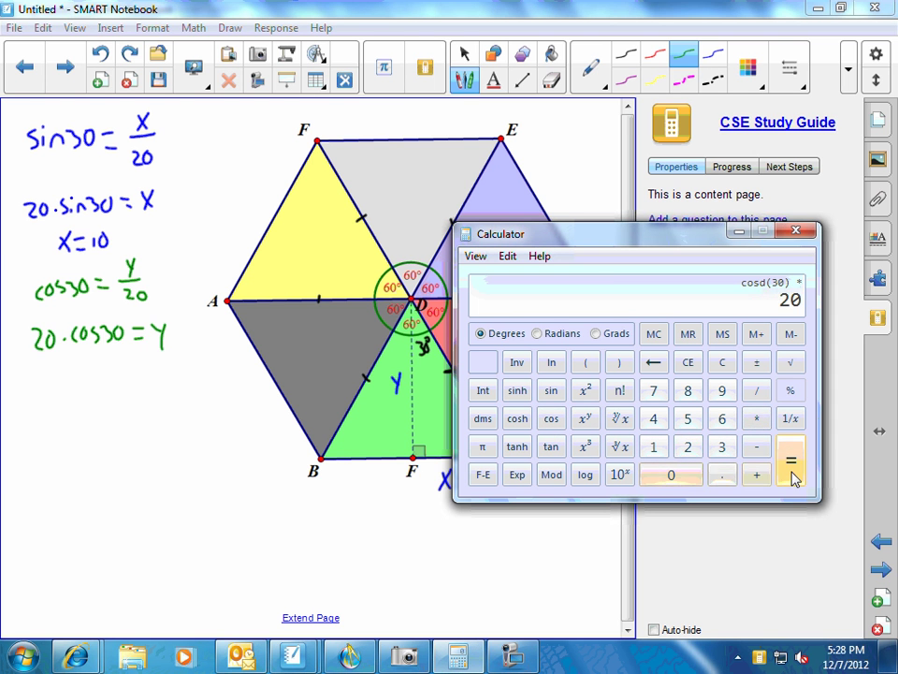
{"action": "left_click", "coordinate": [791, 475]}
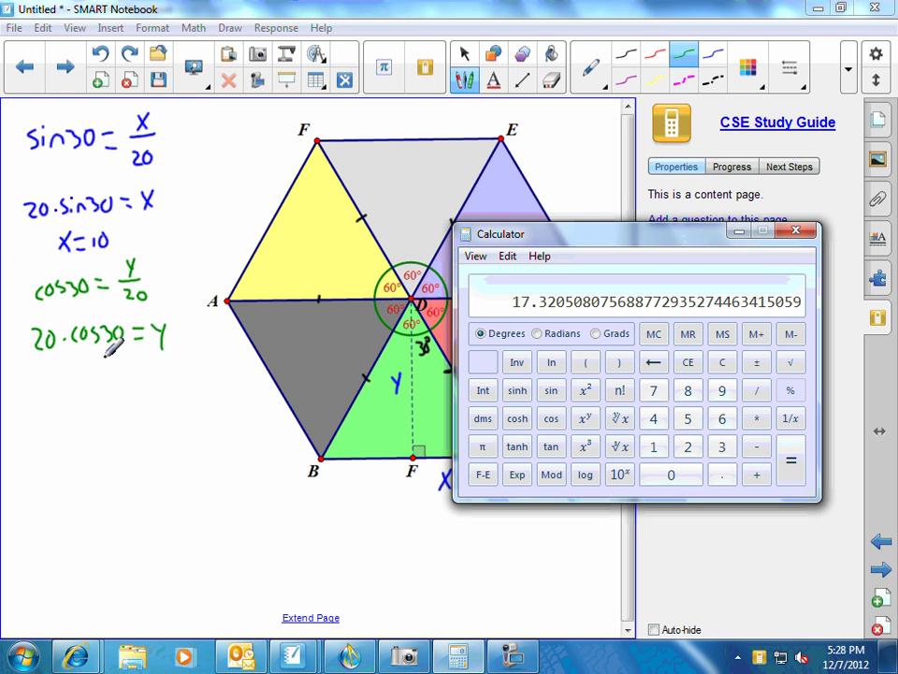
{"action": "left_click", "coordinate": [739, 233]}
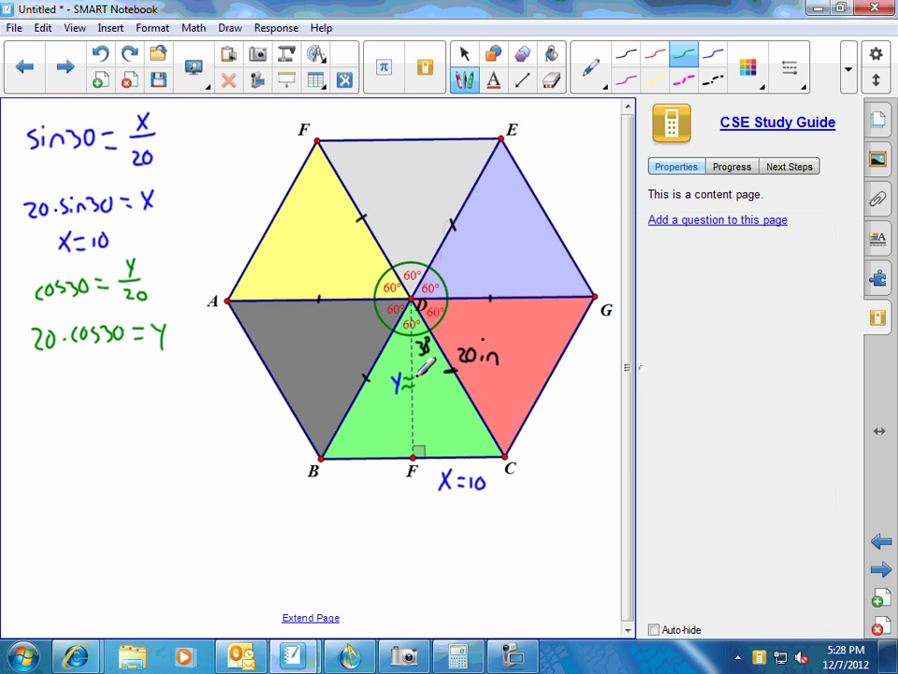
{"action": "left_click_drag", "start_coordinate": [403, 377], "coordinate": [410, 387]}
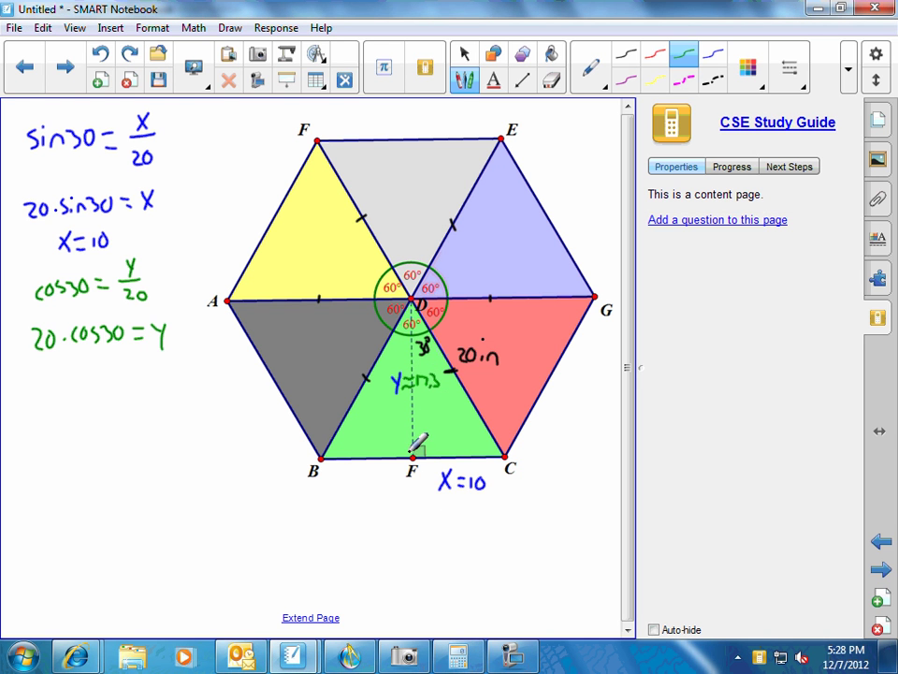
- In purple ink, write the triangle area formula A = ½bh
{"action": "left_click", "coordinate": [626, 81]}
{"action": "mouse_move", "coordinate": [56, 403]}
{"action": "left_mouse_down"}
{"action": "mouse_move", "coordinate": [58, 391]}
{"action": "mouse_move", "coordinate": [71, 404]}
{"action": "mouse_move", "coordinate": [105, 393]}
{"action": "left_mouse_up"}
{"action": "left_click_drag", "start_coordinate": [100, 396], "coordinate": [114, 395]}
{"action": "left_click_drag", "start_coordinate": [105, 399], "coordinate": [151, 404]}
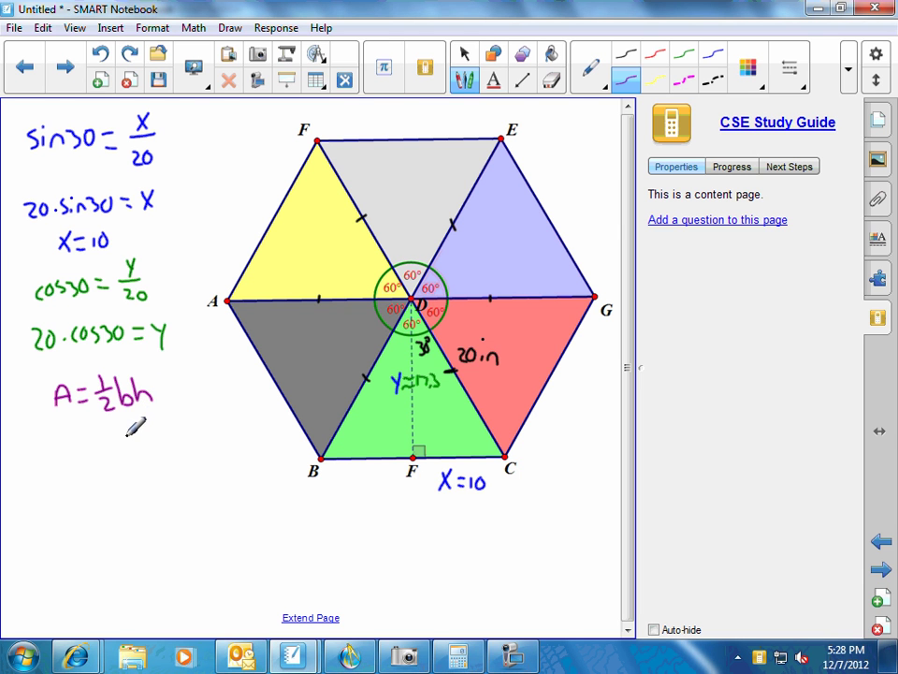
- Below the formula, write b = 20 and h ≈ 17.3
{"action": "left_click_drag", "start_coordinate": [89, 424], "coordinate": [93, 433]}
{"action": "mouse_move", "coordinate": [115, 434]}
{"action": "left_mouse_down"}
{"action": "mouse_move", "coordinate": [152, 440]}
{"action": "mouse_move", "coordinate": [164, 427]}
{"action": "left_mouse_up"}
{"action": "mouse_move", "coordinate": [99, 468]}
{"action": "left_mouse_down"}
{"action": "mouse_move", "coordinate": [117, 487]}
{"action": "mouse_move", "coordinate": [142, 474]}
{"action": "left_mouse_up"}
{"action": "mouse_move", "coordinate": [126, 487]}
{"action": "left_mouse_down"}
{"action": "mouse_move", "coordinate": [143, 484]}
{"action": "mouse_move", "coordinate": [140, 474]}
{"action": "mouse_move", "coordinate": [167, 481]}
{"action": "left_mouse_up"}
{"action": "left_click_drag", "start_coordinate": [175, 480], "coordinate": [178, 481]}
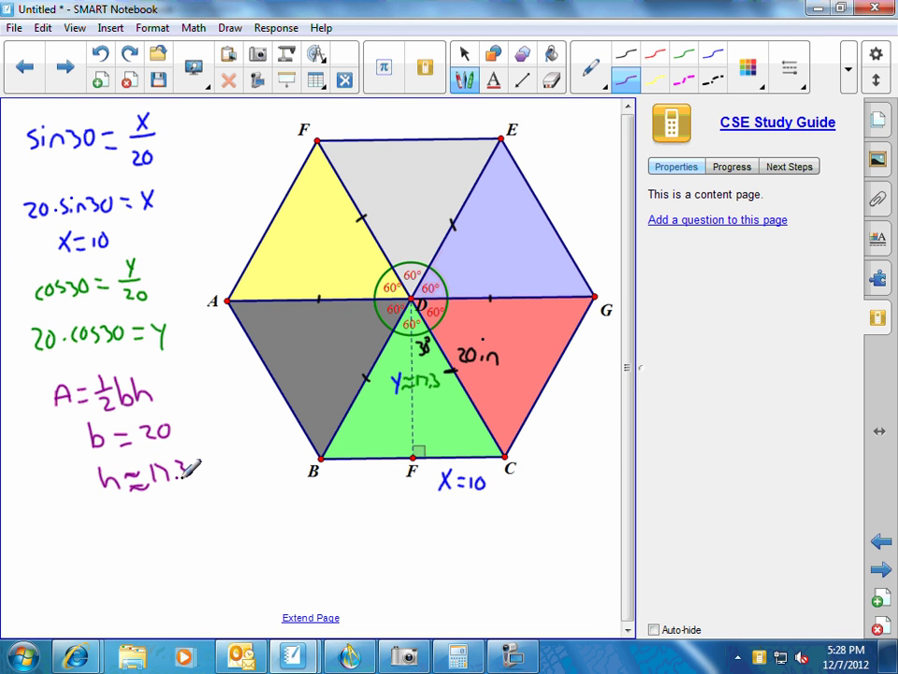
- In the cleared Calculator, compute one triangle's area: 0.5 × 20 × 17.3 = 173
{"action": "left_click", "coordinate": [465, 652]}
{"action": "left_click", "coordinate": [722, 363]}
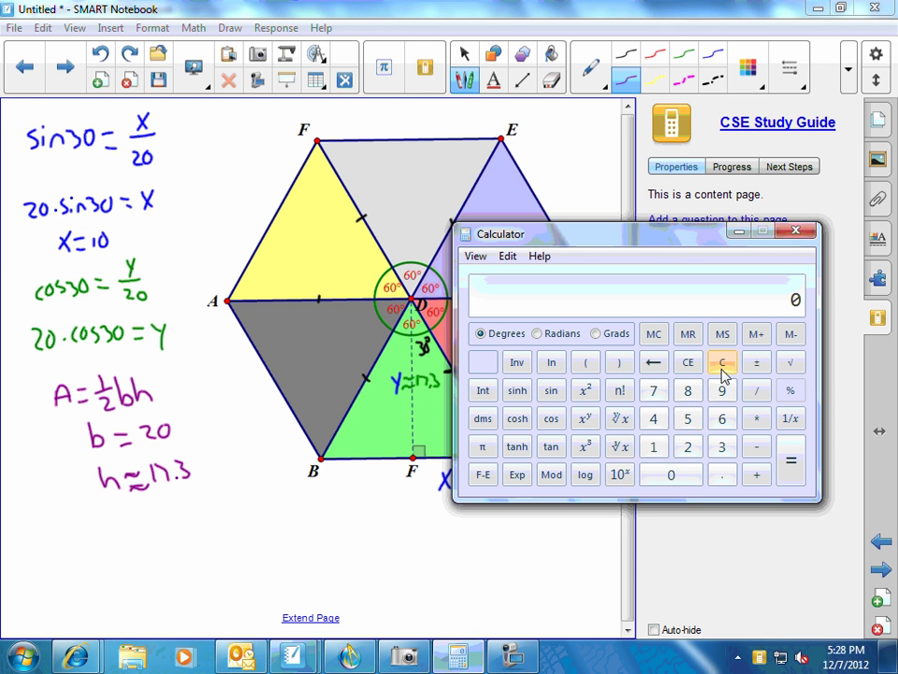
{"action": "left_click", "coordinate": [720, 474]}
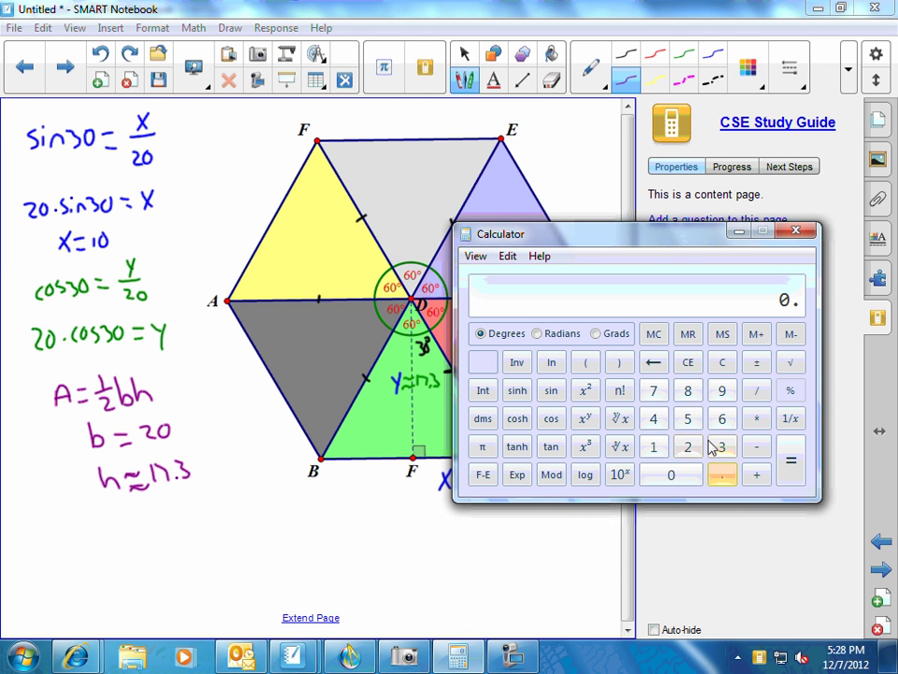
{"action": "left_click", "coordinate": [690, 421]}
{"action": "left_click", "coordinate": [756, 421]}
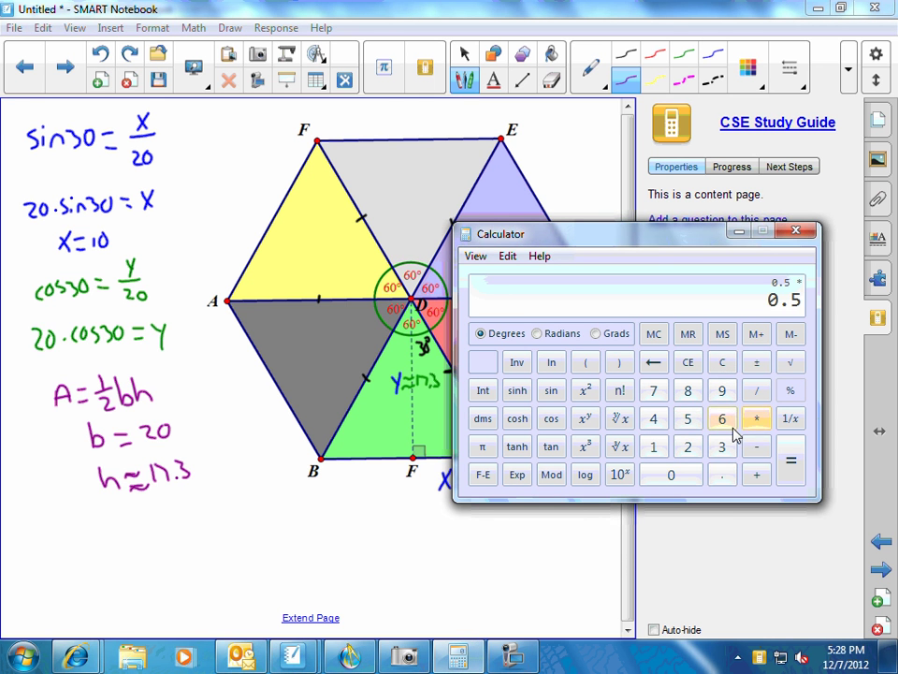
{"action": "left_click", "coordinate": [688, 446]}
{"action": "left_click", "coordinate": [676, 475]}
{"action": "left_click", "coordinate": [758, 421]}
{"action": "left_click", "coordinate": [653, 446]}
{"action": "left_click", "coordinate": [653, 390]}
{"action": "left_click", "coordinate": [720, 473]}
{"action": "left_click", "coordinate": [724, 451]}
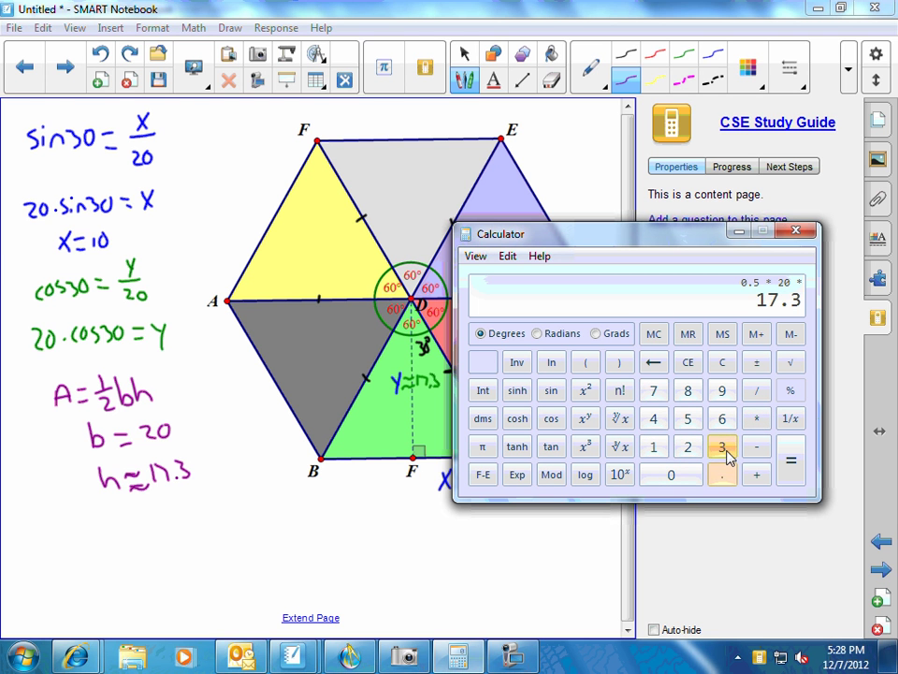
{"action": "left_click", "coordinate": [789, 470]}
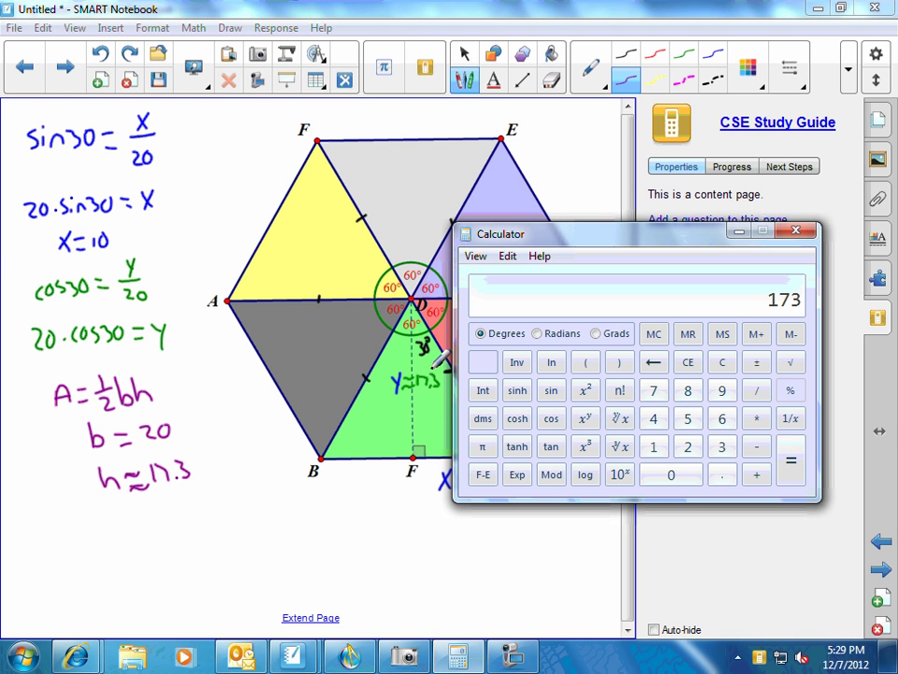
- Multiply the triangle area 173 by 6 to get the hexagon's area, 1038
{"action": "left_click", "coordinate": [754, 420]}
{"action": "left_click", "coordinate": [734, 422]}
{"action": "left_click", "coordinate": [792, 478]}
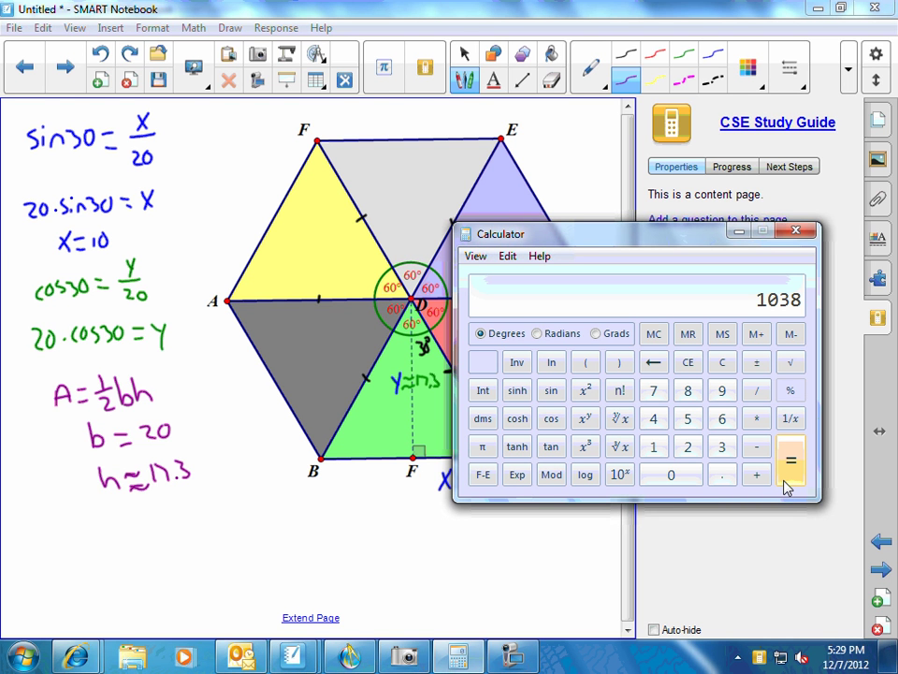
- Return to the Question 14 page, where choice C (1,039) matches the computed 1038
{"action": "left_click", "coordinate": [880, 541]}
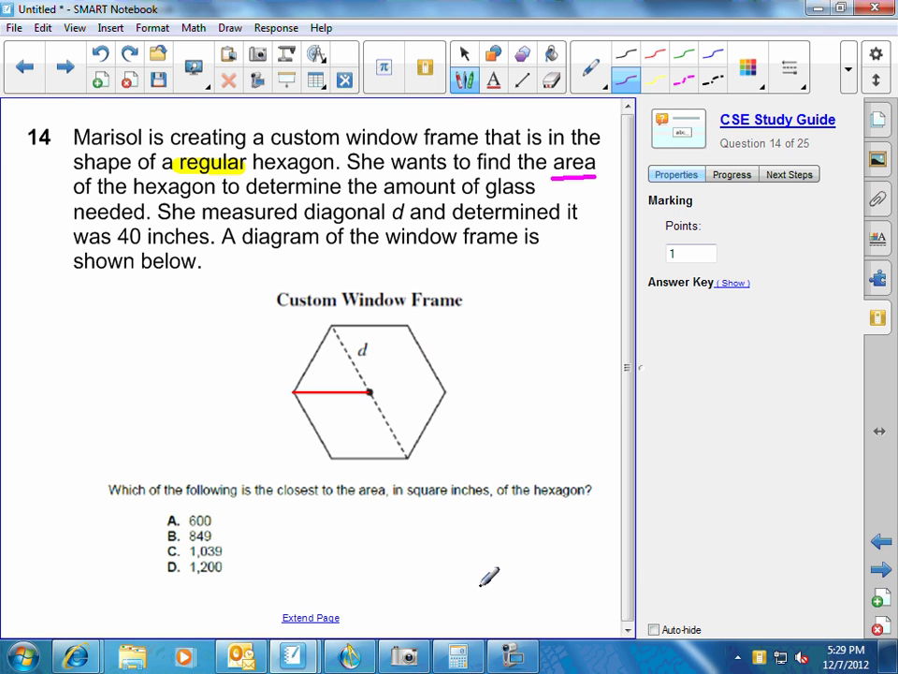
{"action": "left_click", "coordinate": [513, 659]}
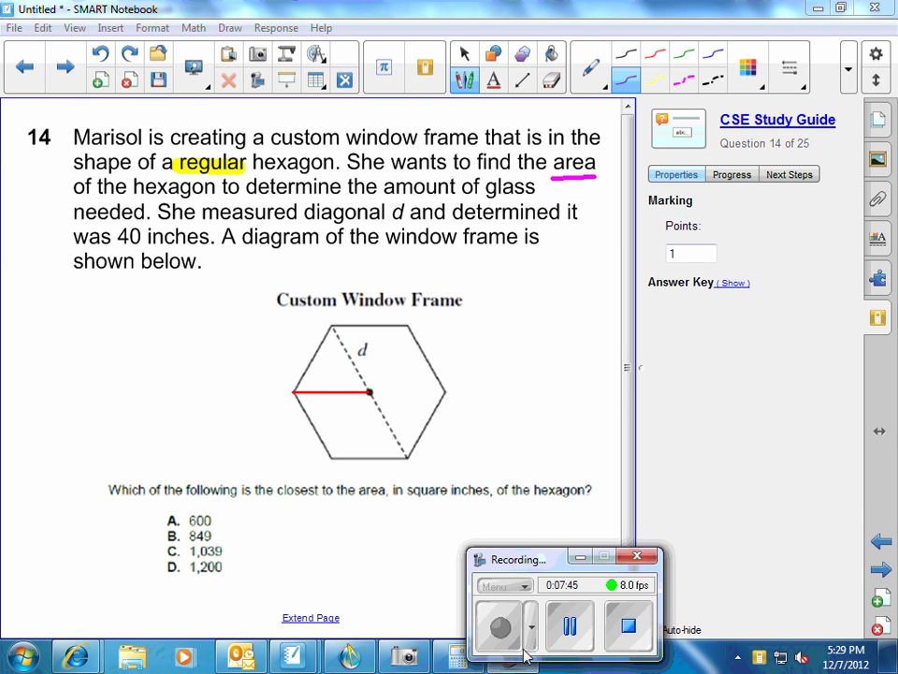